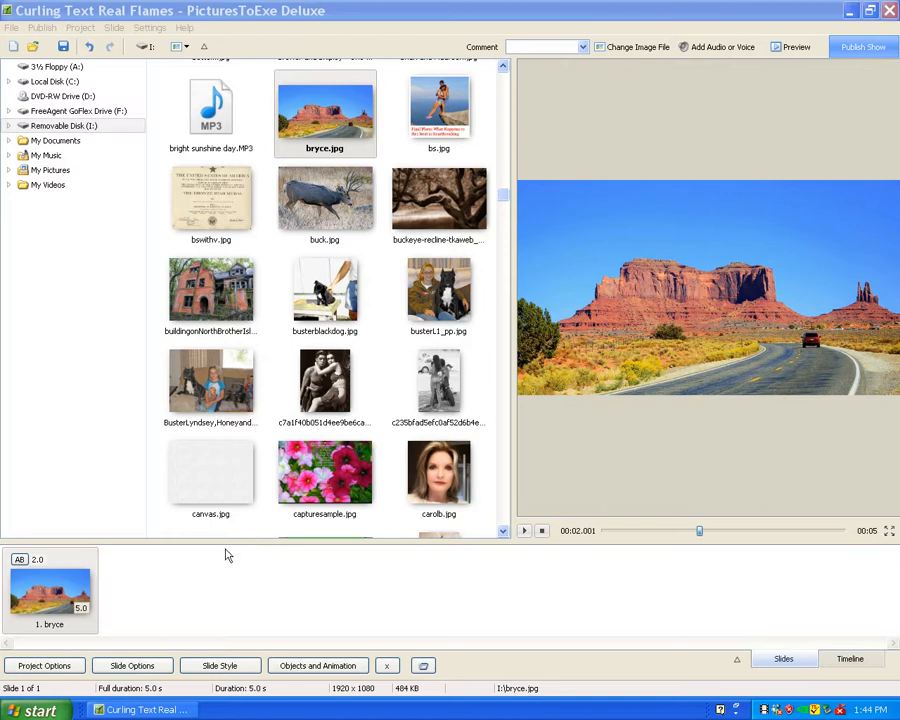
# Apply the Curling Real Flames Text slide style from the Lin's Text category to the bryce slide.
pyautogui.click(78, 600)
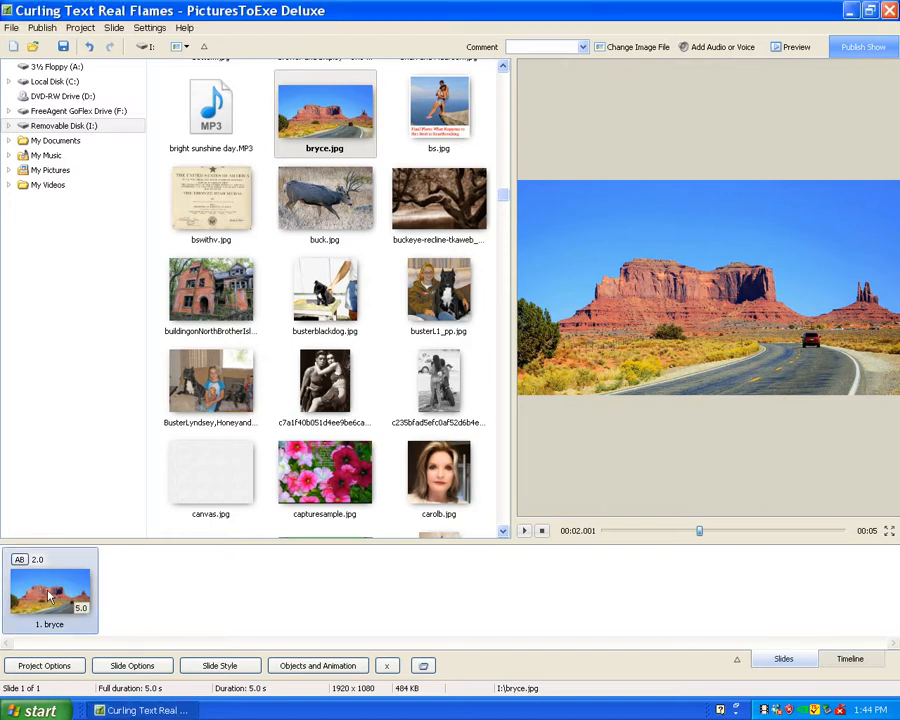
pyautogui.click(220, 666)
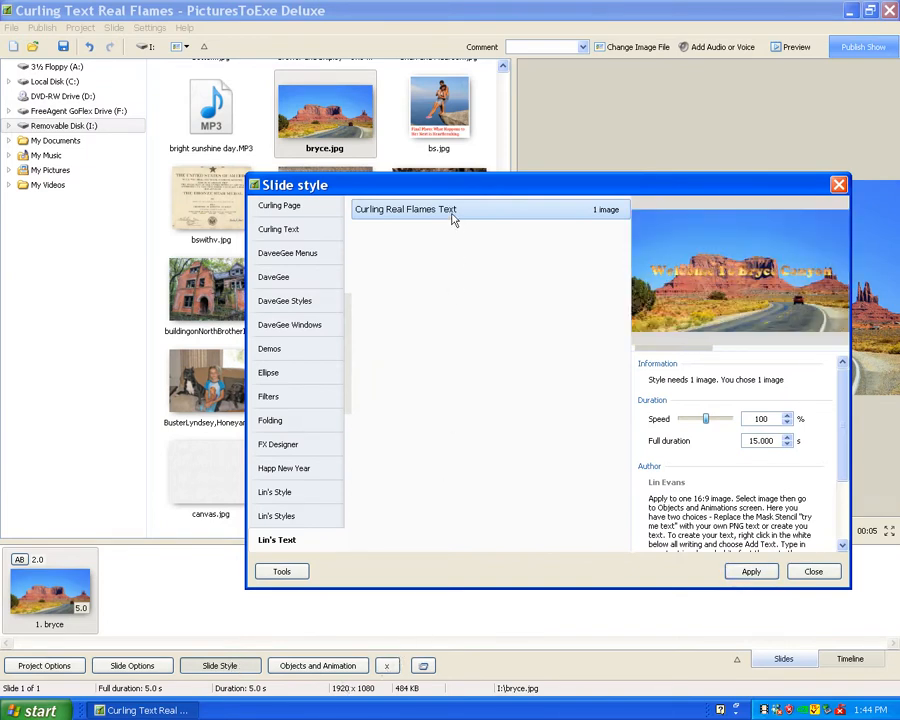
pyautogui.click(750, 577)
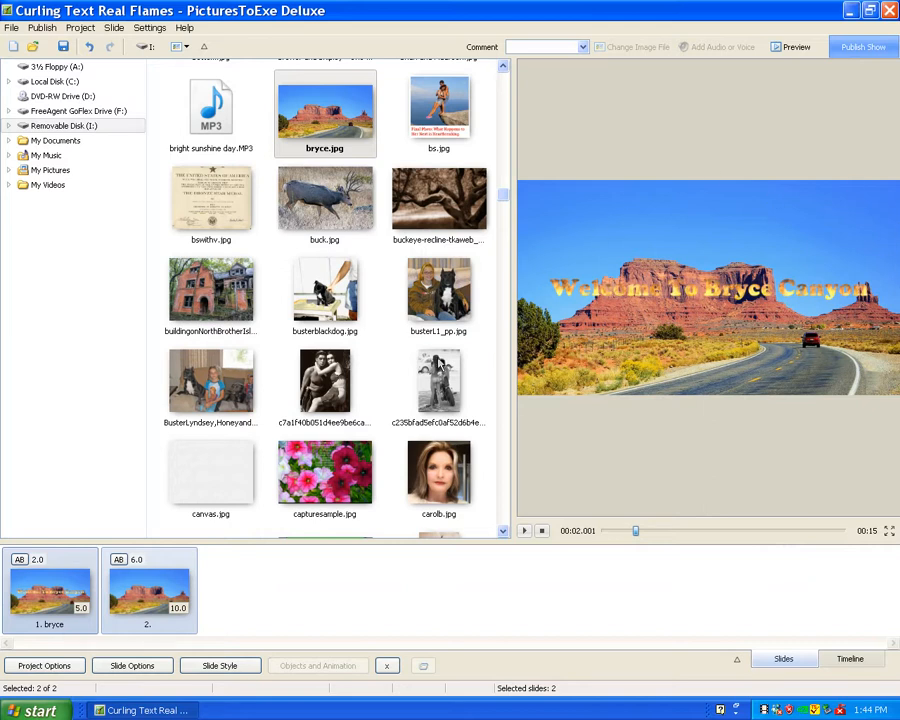
# Open the first slide for object and animation editing and cut the trymetext image out of the Mask Stencil.
pyautogui.click(52, 600)
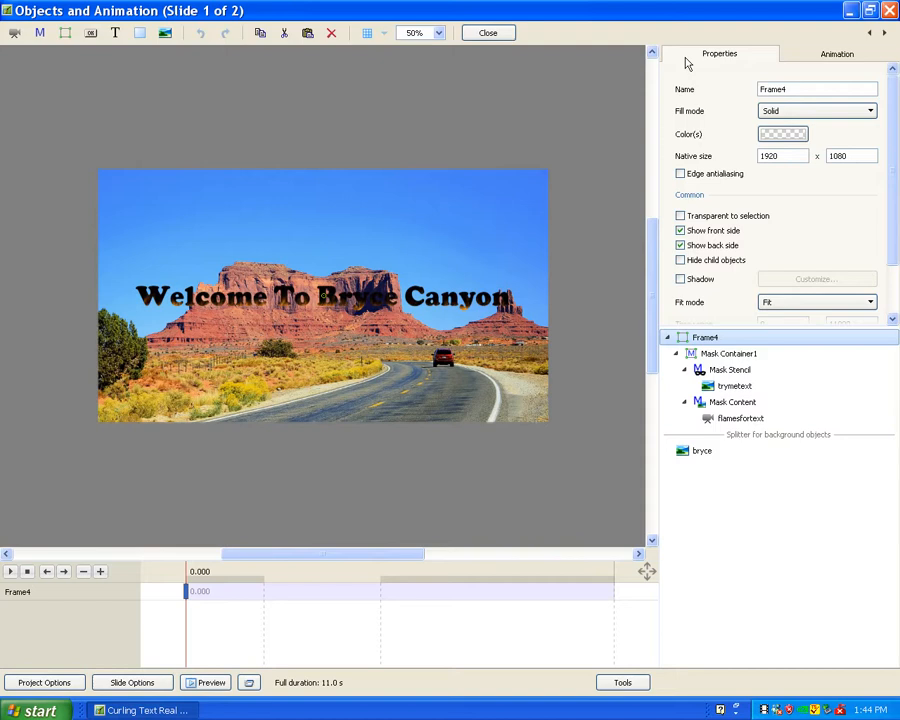
pyautogui.click(731, 391)
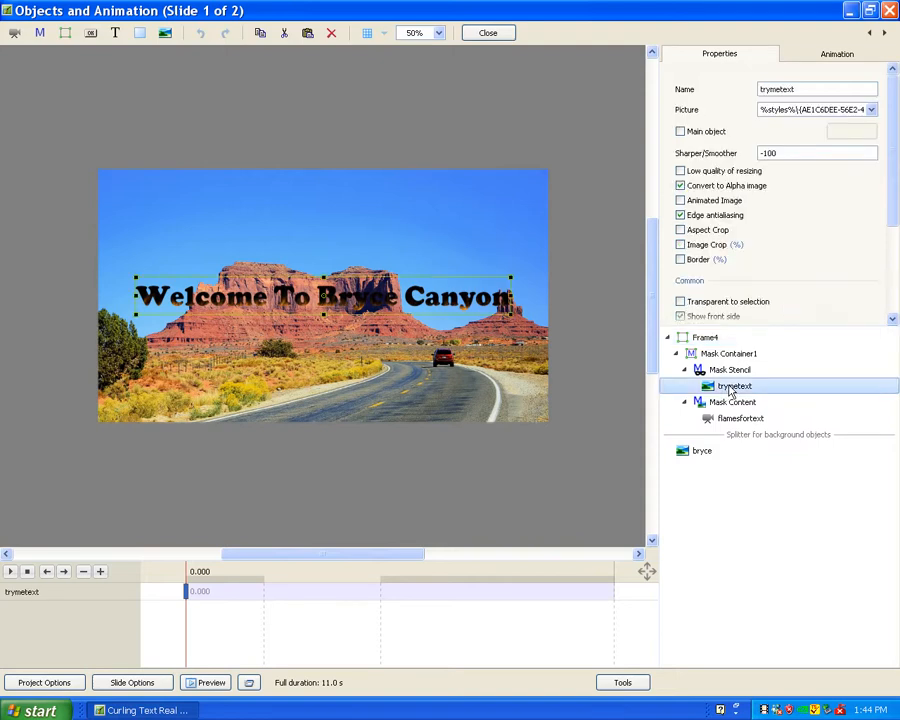
pyautogui.rightClick(731, 391)
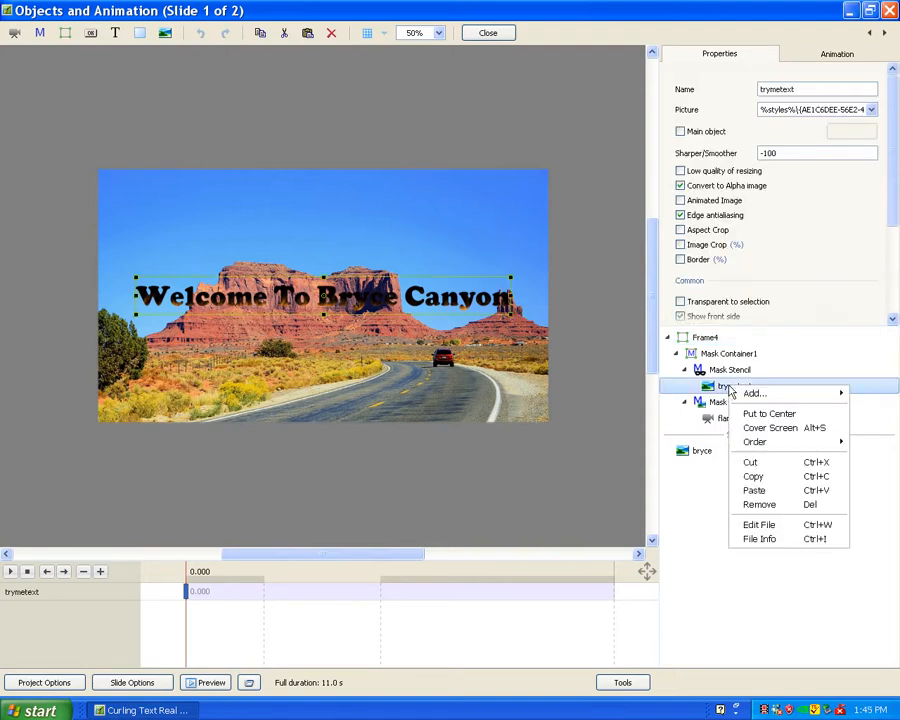
pyautogui.click(750, 464)
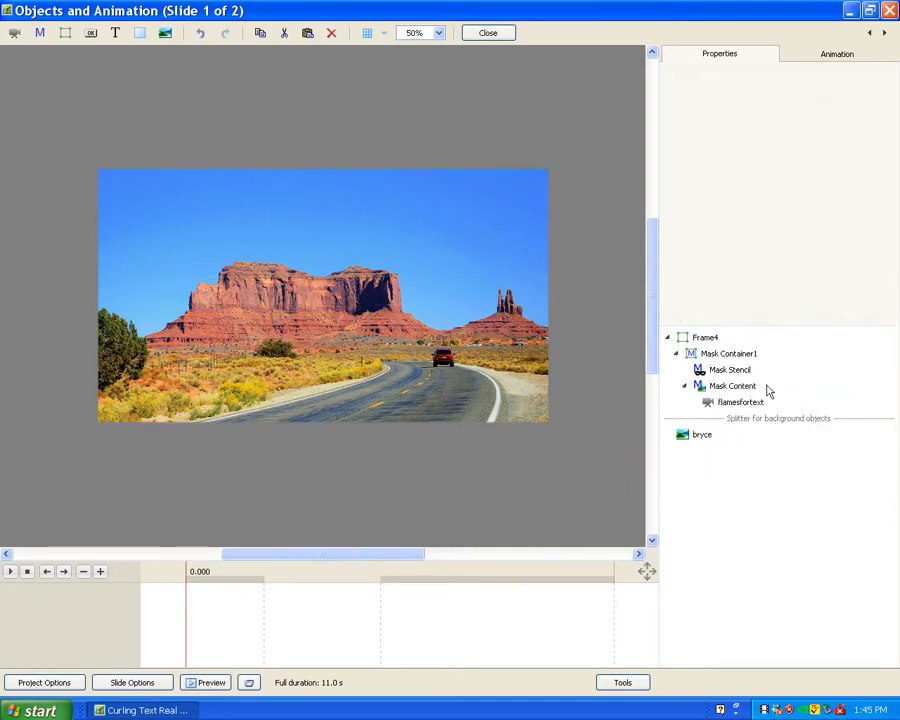
# Add a text object reading "My New Text Here" inside the Mask Stencil.
pyautogui.click(722, 370)
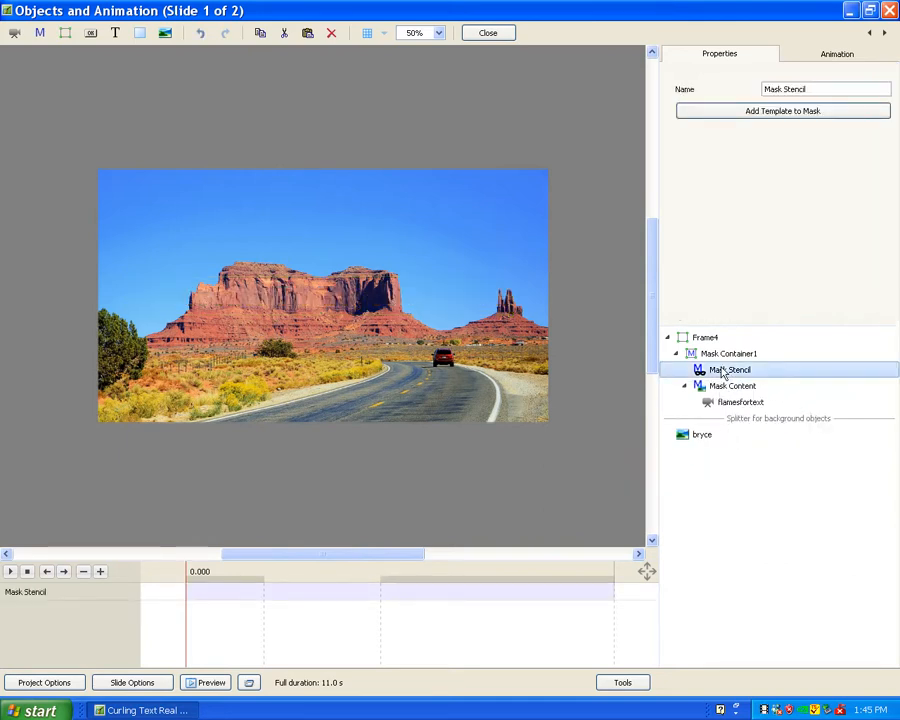
pyautogui.rightClick(723, 373)
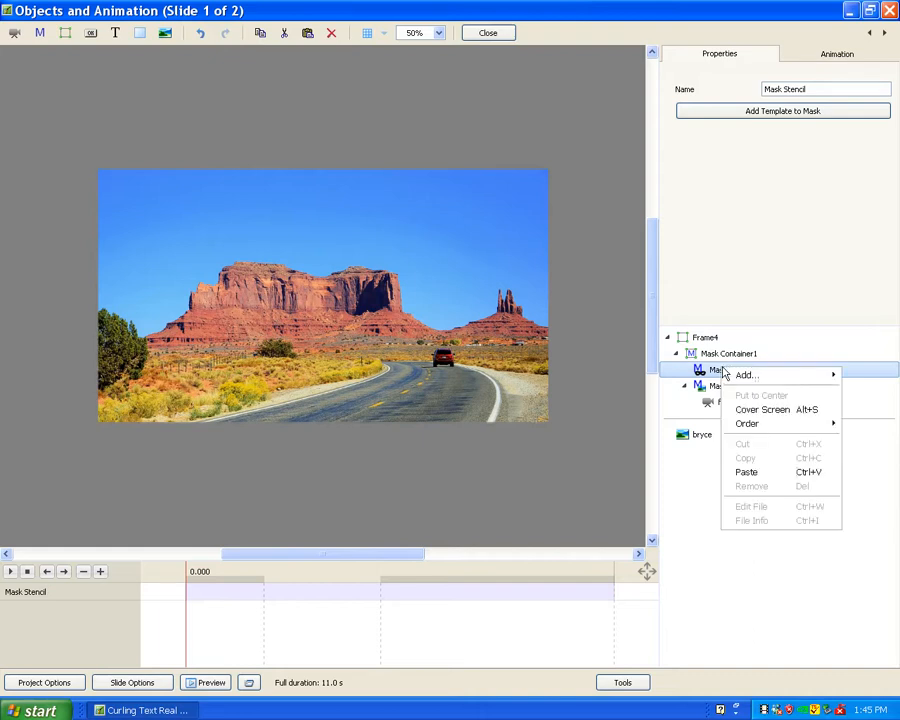
pyautogui.moveTo(746, 378)
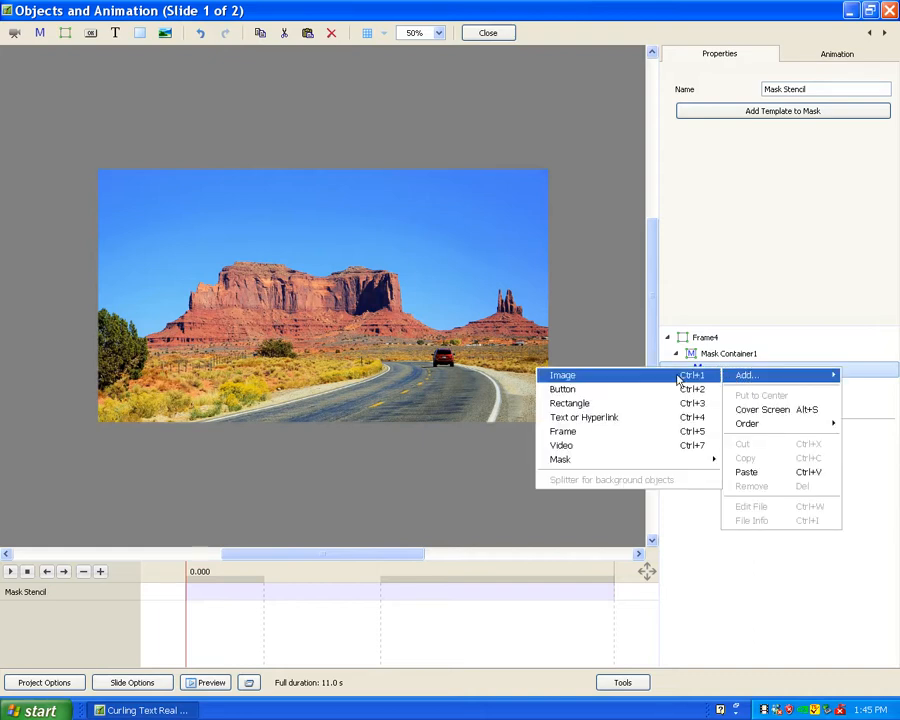
pyautogui.click(594, 420)
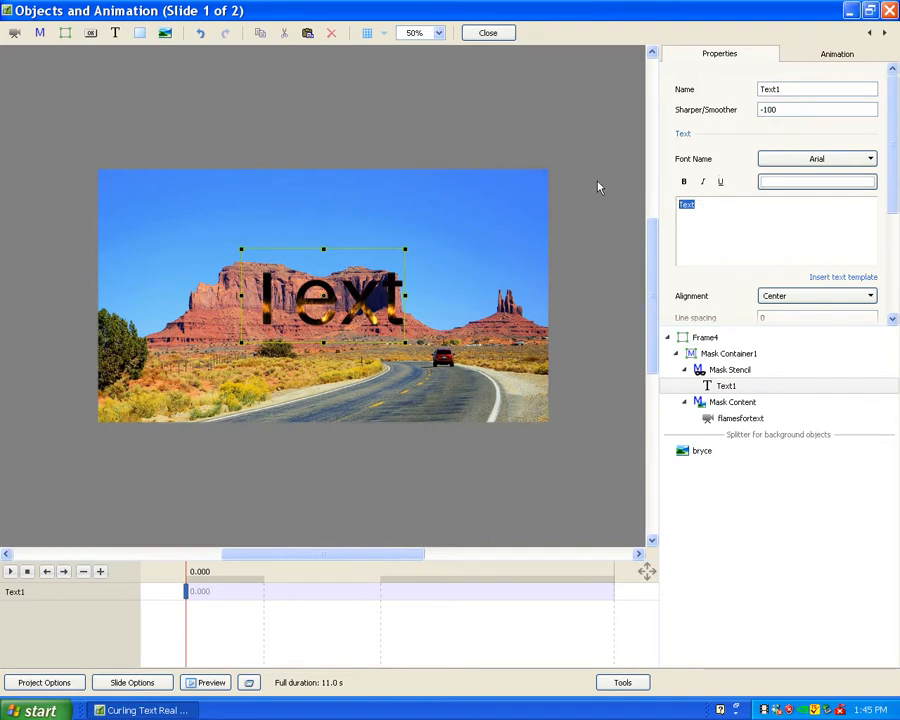
pyautogui.write('My New Text')
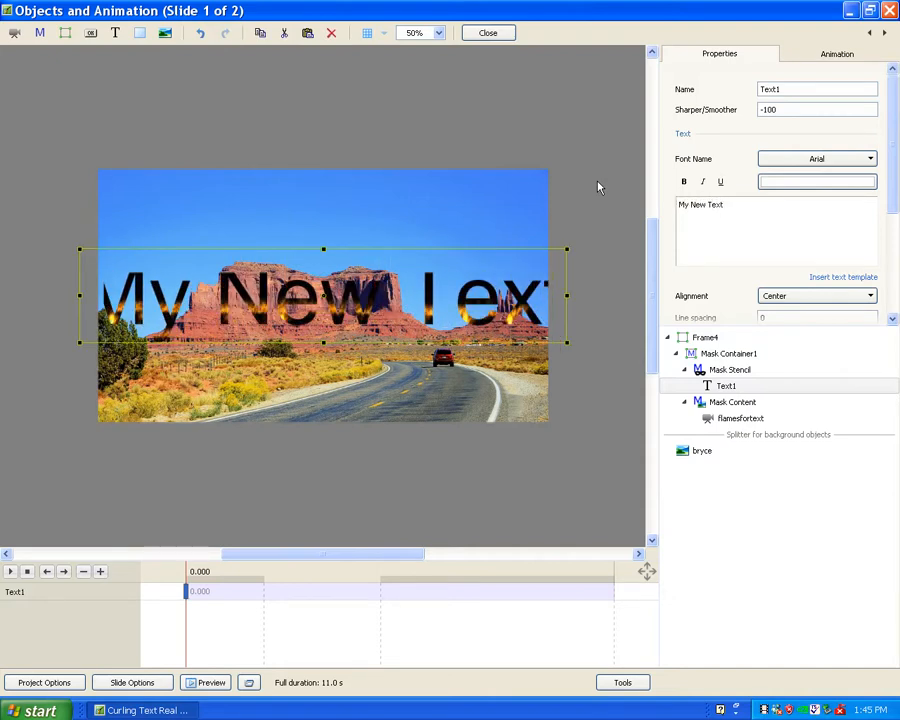
pyautogui.write(' Here')
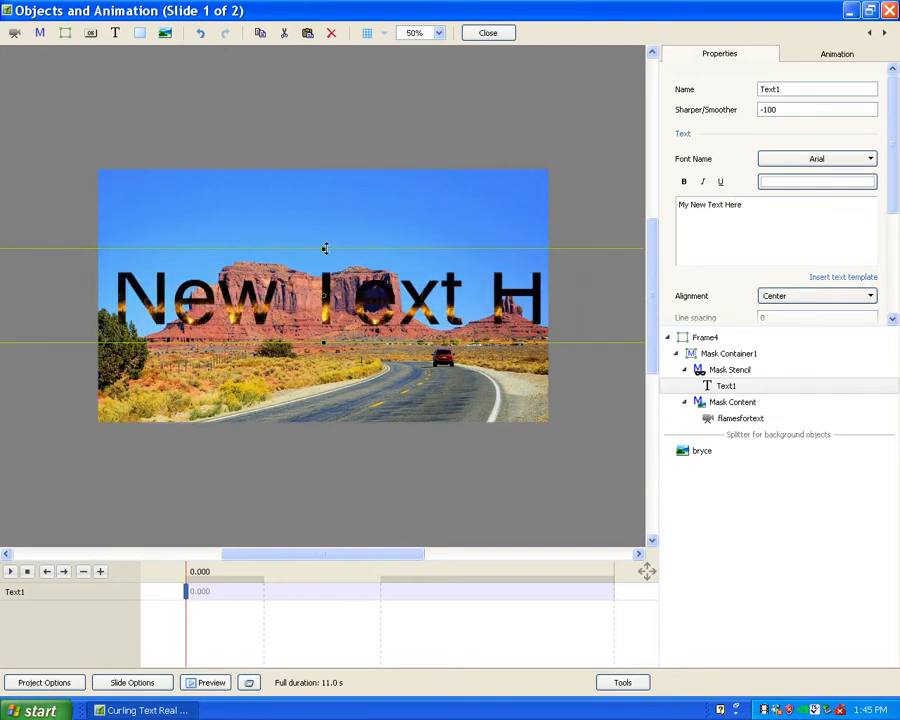
# Shrink the new text so it fits within the slide width and set its font to AcmeFont.
pyautogui.moveTo(323, 249); pyautogui.dragTo(326, 273)
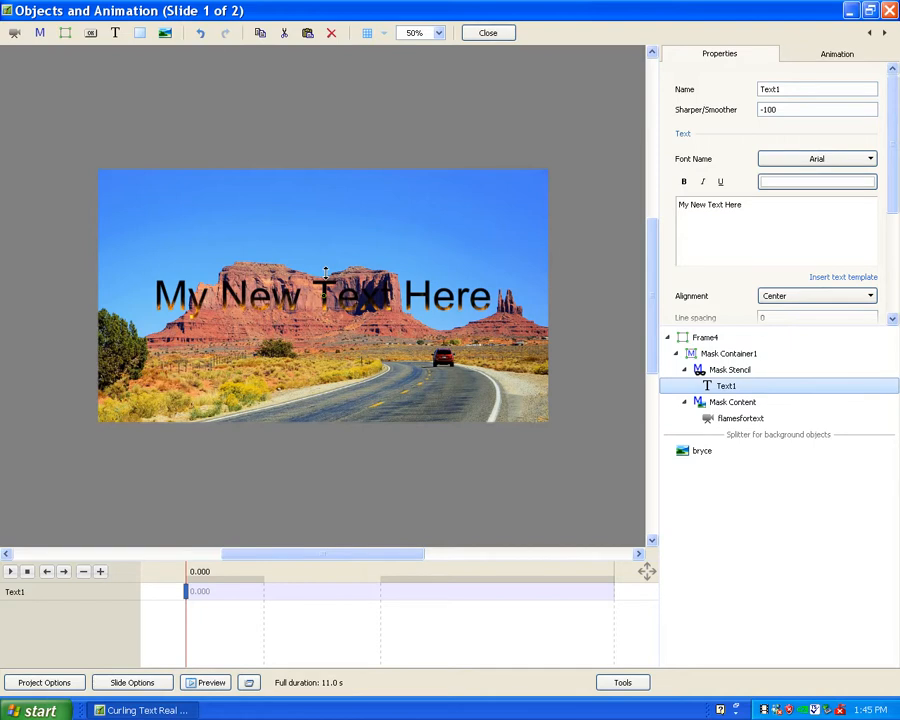
pyautogui.click(854, 163)
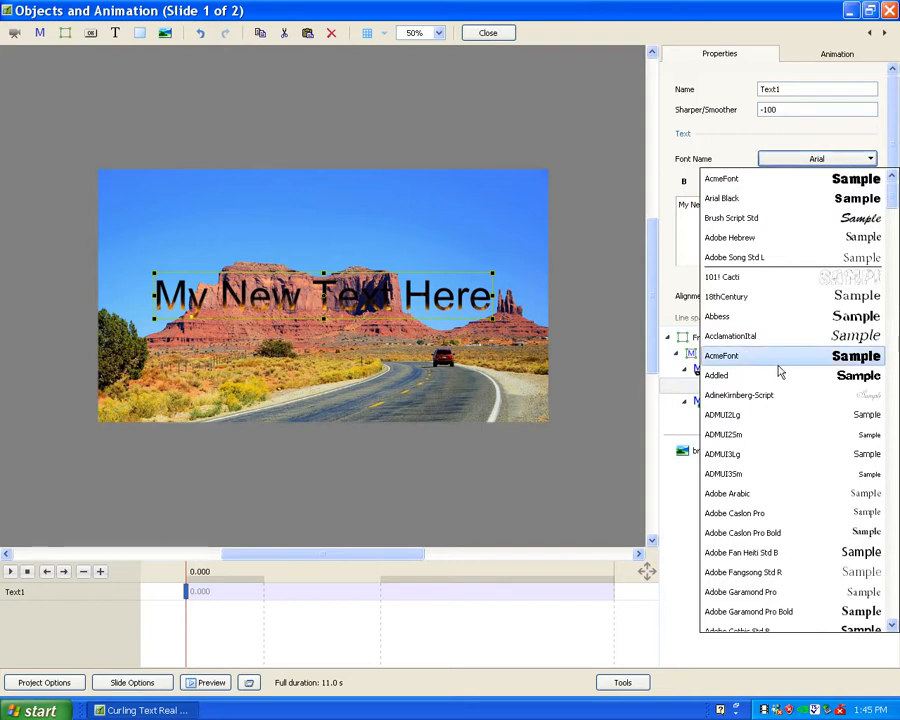
pyautogui.click(862, 358)
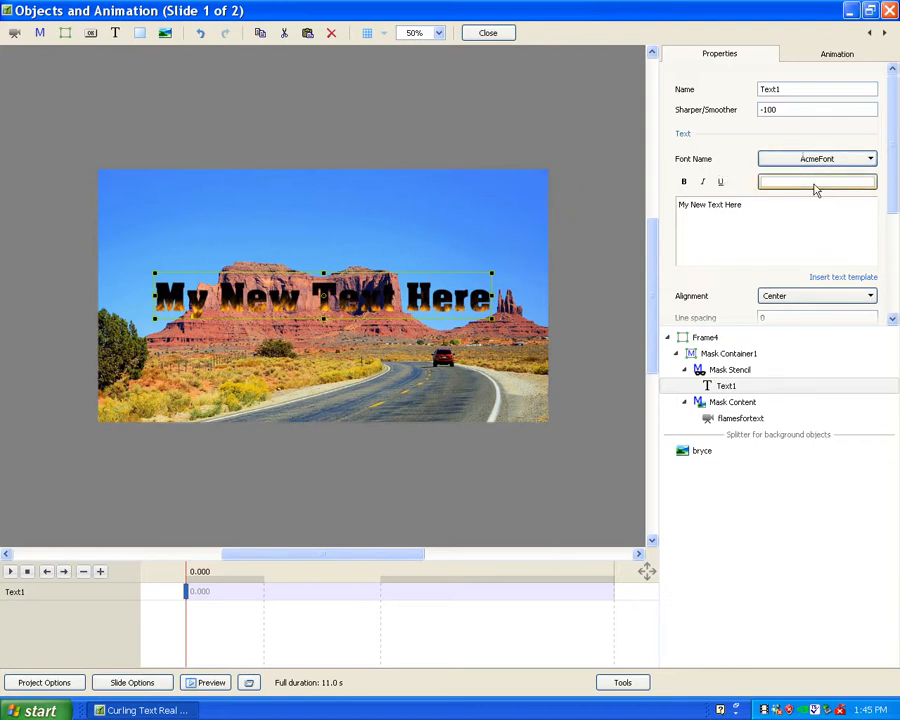
# Customize the text shadow with opacity 100, distance 0 and size 0.82.
pyautogui.moveTo(892, 203); pyautogui.dragTo(880, 274)
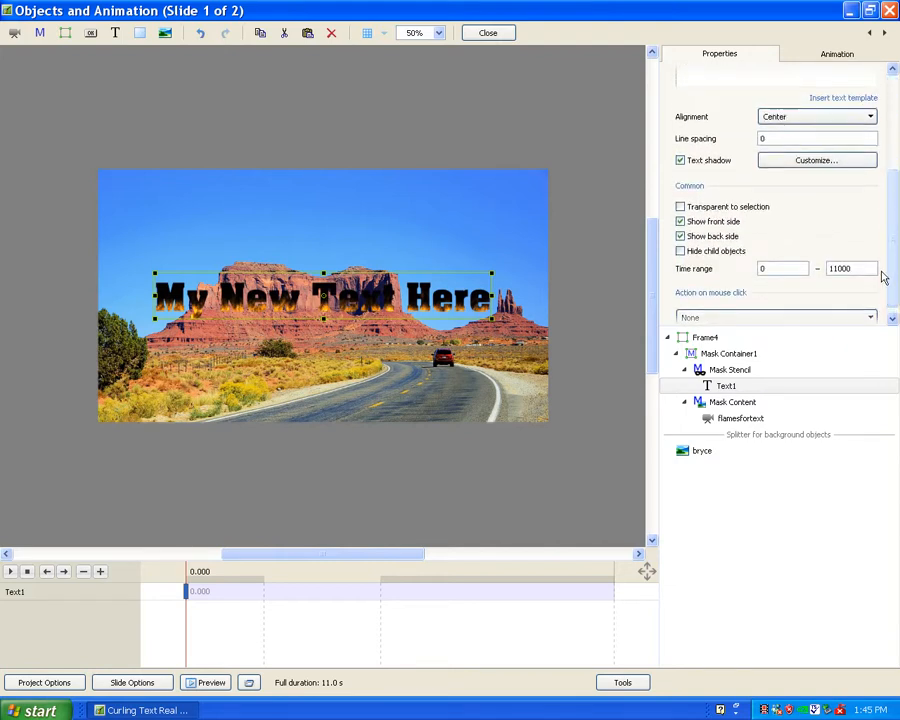
pyautogui.click(790, 167)
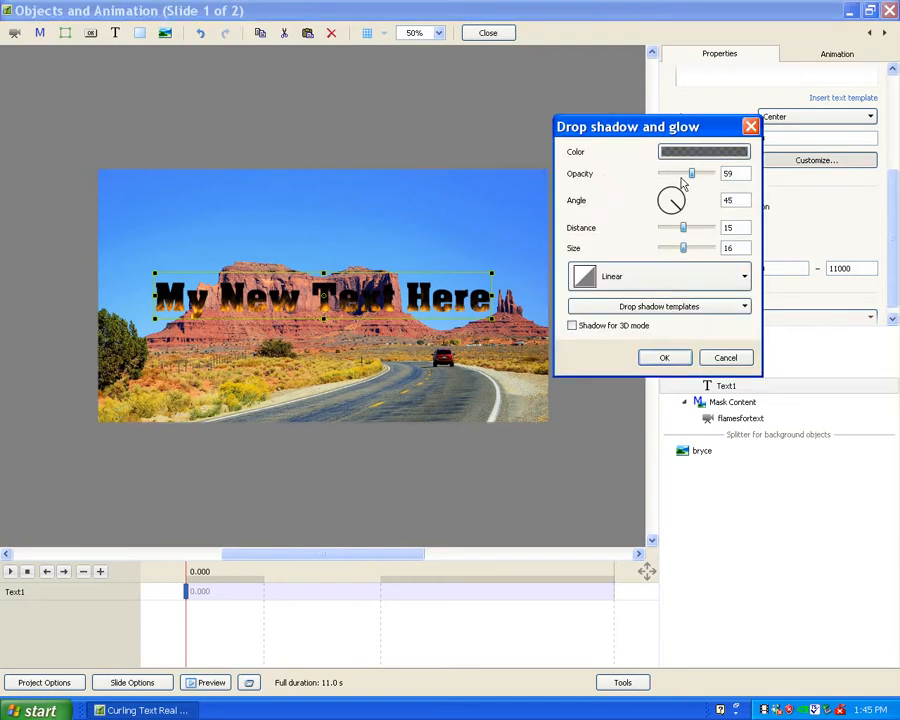
pyautogui.moveTo(689, 175); pyautogui.dragTo(750, 186)
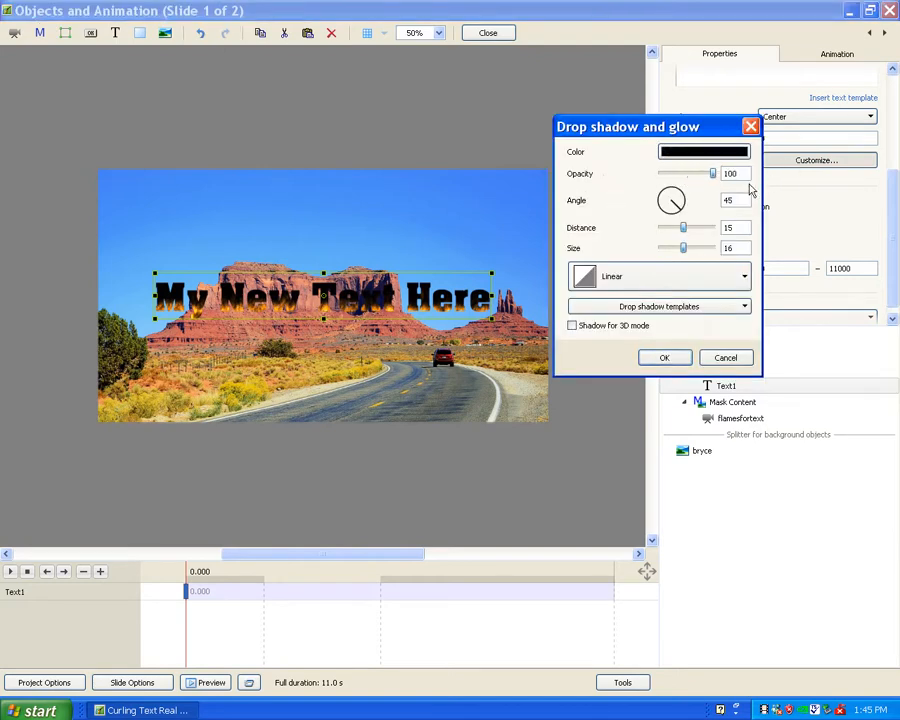
pyautogui.moveTo(684, 230); pyautogui.dragTo(665, 253)
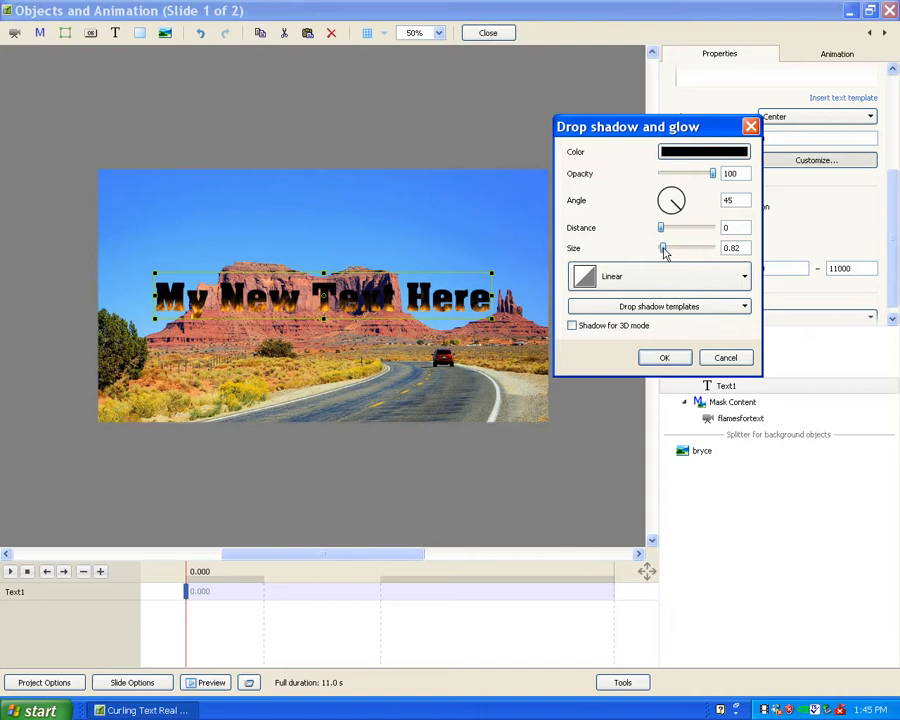
pyautogui.click(666, 360)
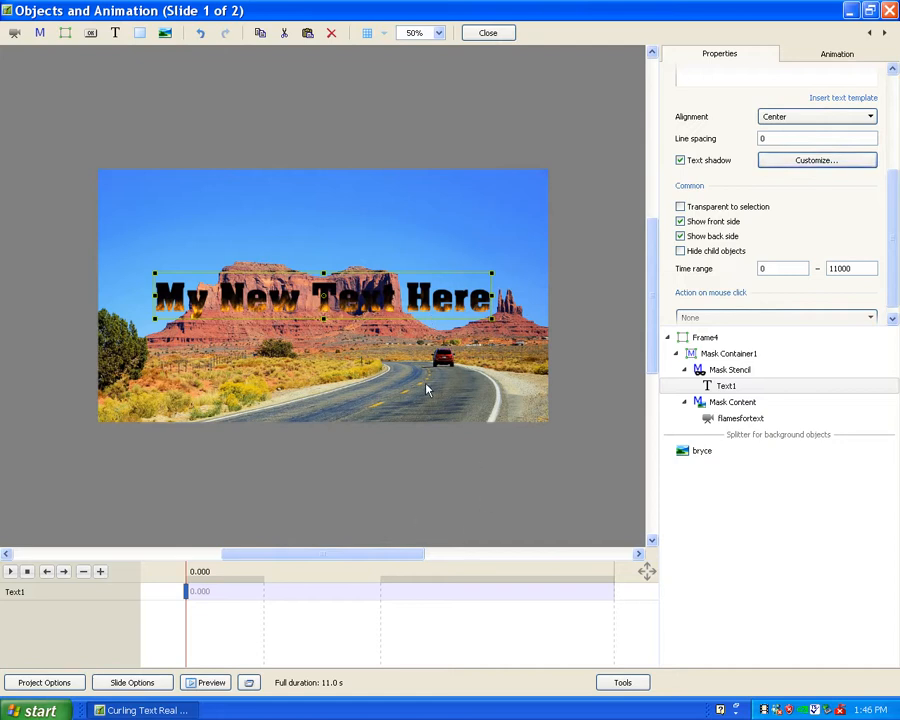
# Return to the slide list and play the show to preview the flaming custom text.
pyautogui.click(481, 34)
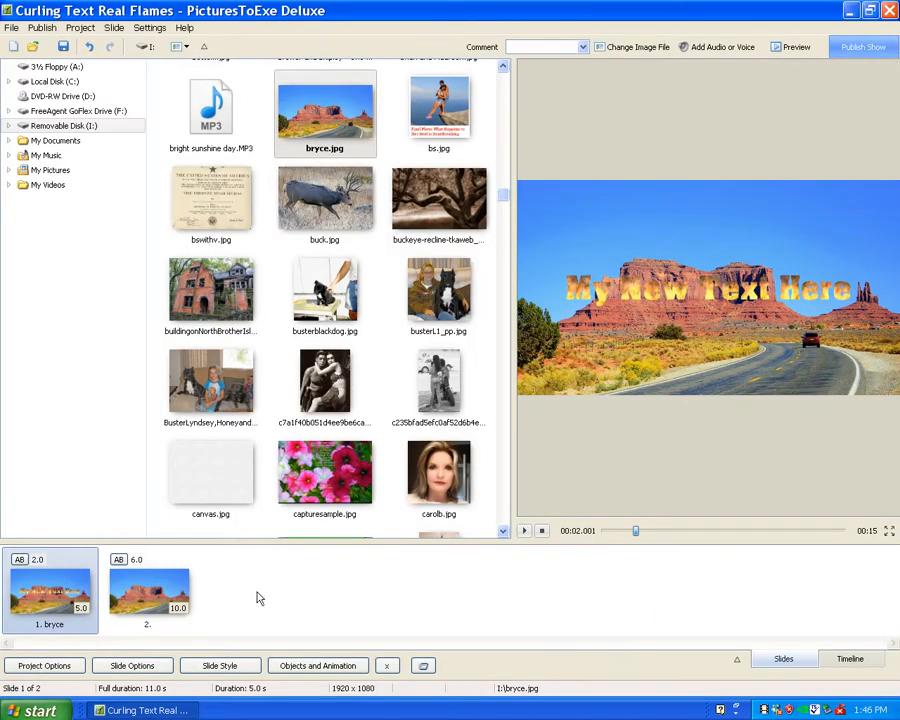
pyautogui.click(524, 532)
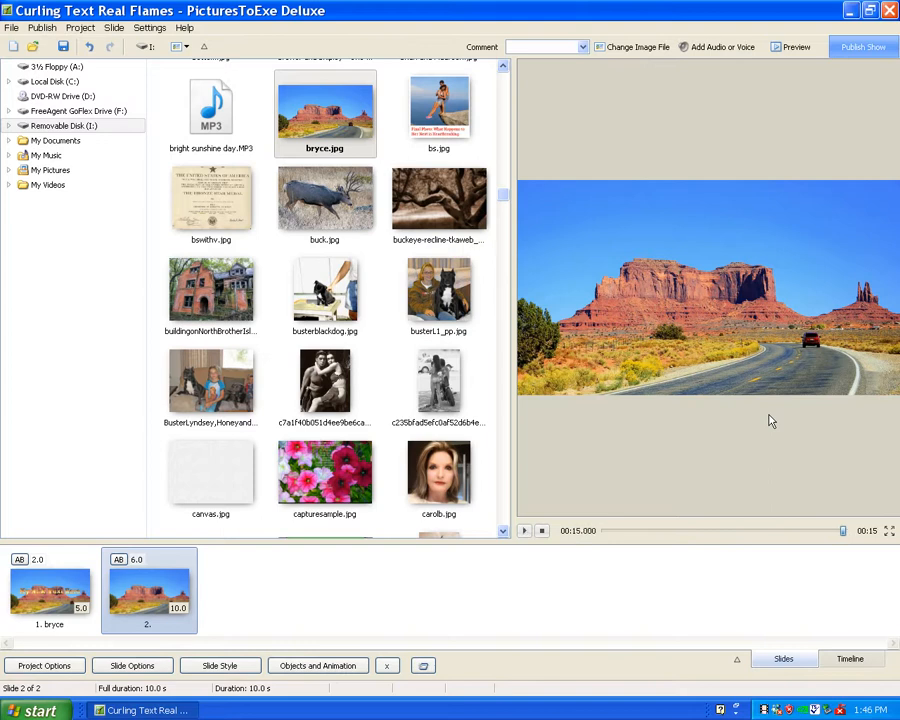
# Reopen the first slide for object editing and delete the text object from the Mask Stencil.
pyautogui.click(44, 607)
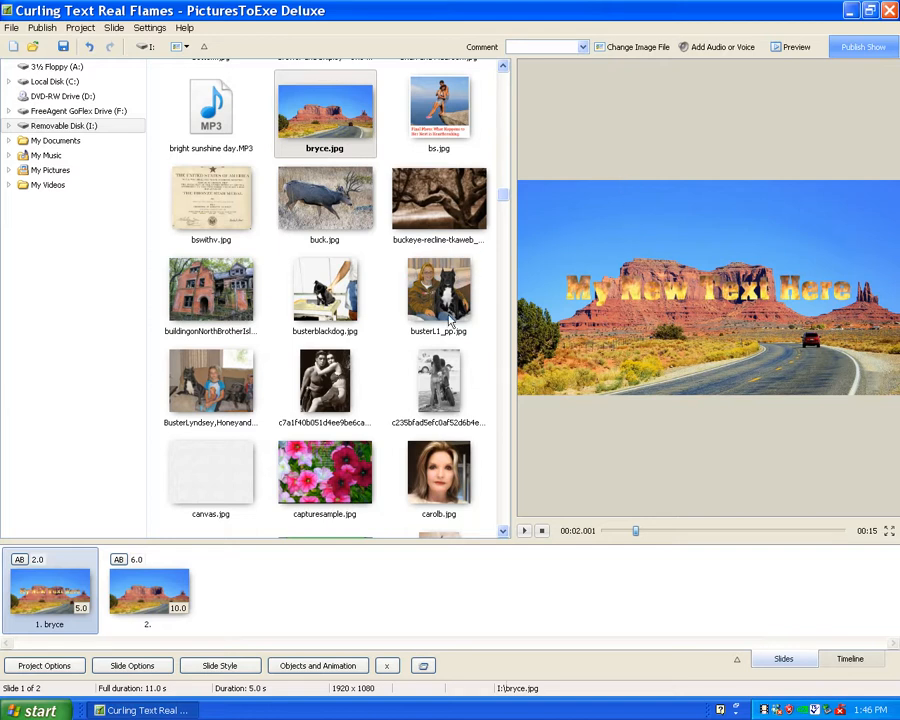
pyautogui.click(62, 587)
pyautogui.click(62, 587)
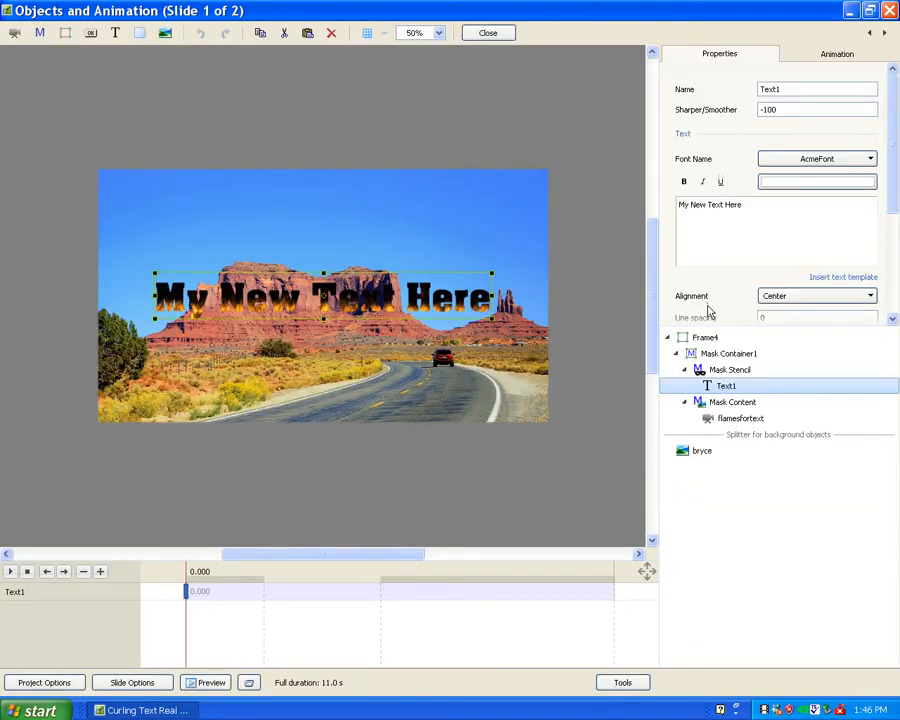
pyautogui.press('Delete')
# Paste the previously cut trymetext image back into the Mask Stencil.
pyautogui.click(719, 372)
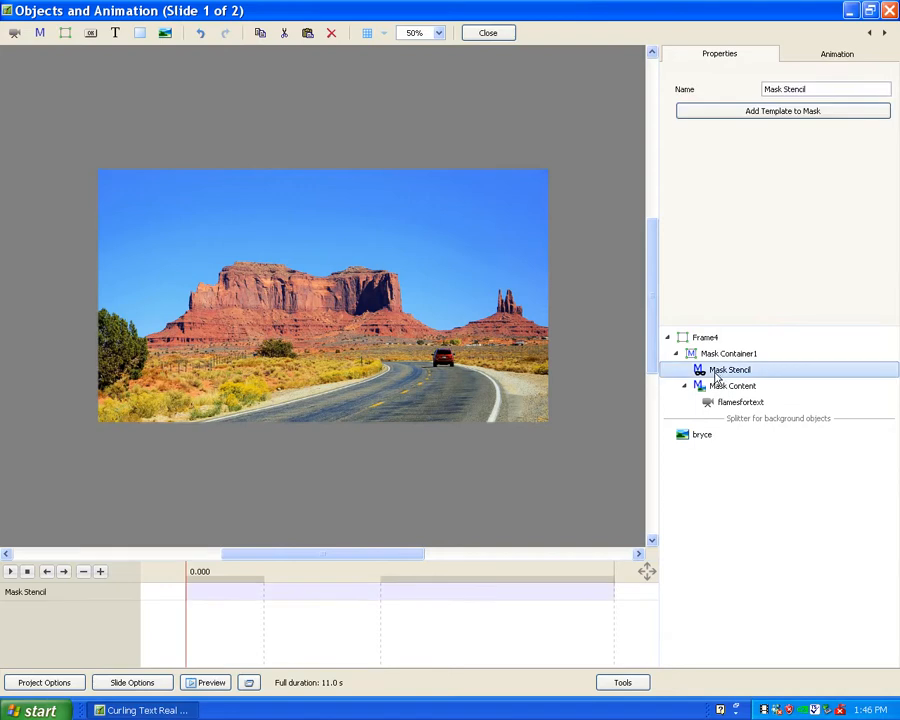
pyautogui.rightClick(717, 376)
pyautogui.click(738, 474)
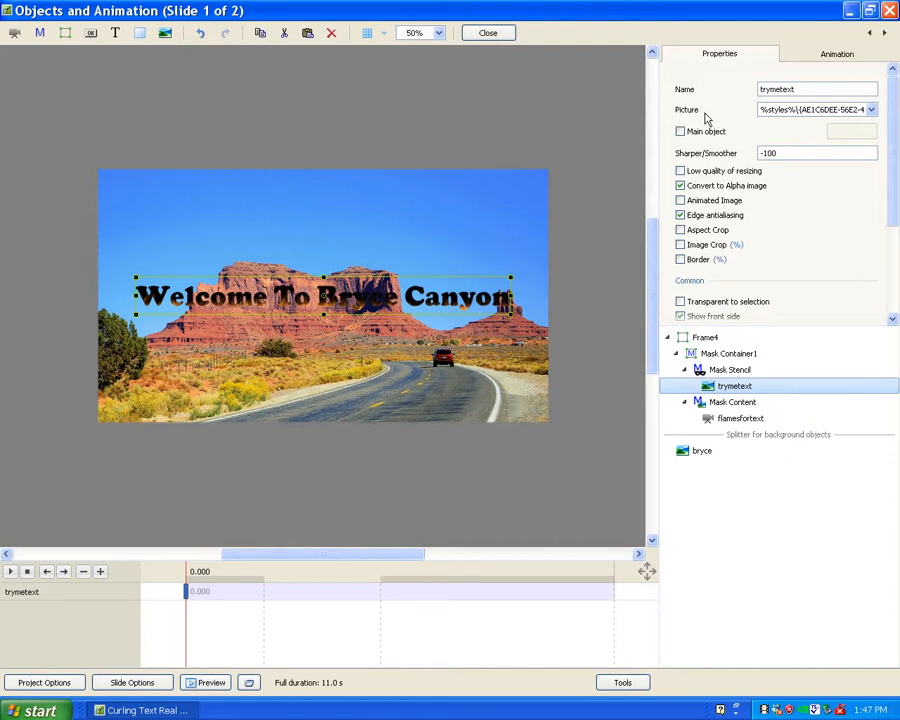
# Replace the trymetext picture with "this is my new text.png" from Removable Disk (I:), filtering the files by *.png.
pyautogui.click(871, 110)
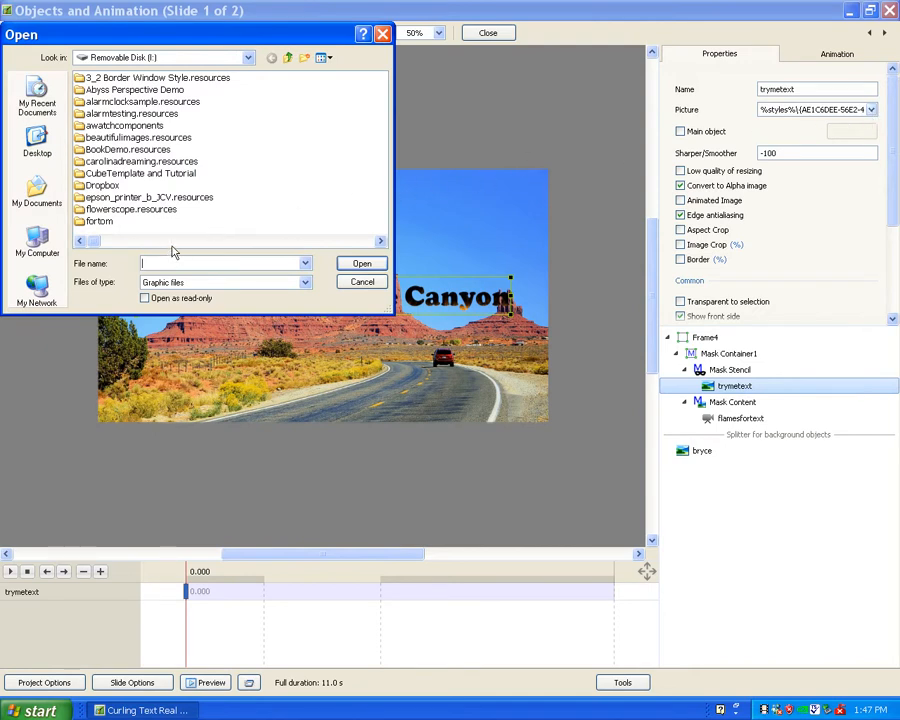
pyautogui.write('*.png')
pyautogui.press('Return')
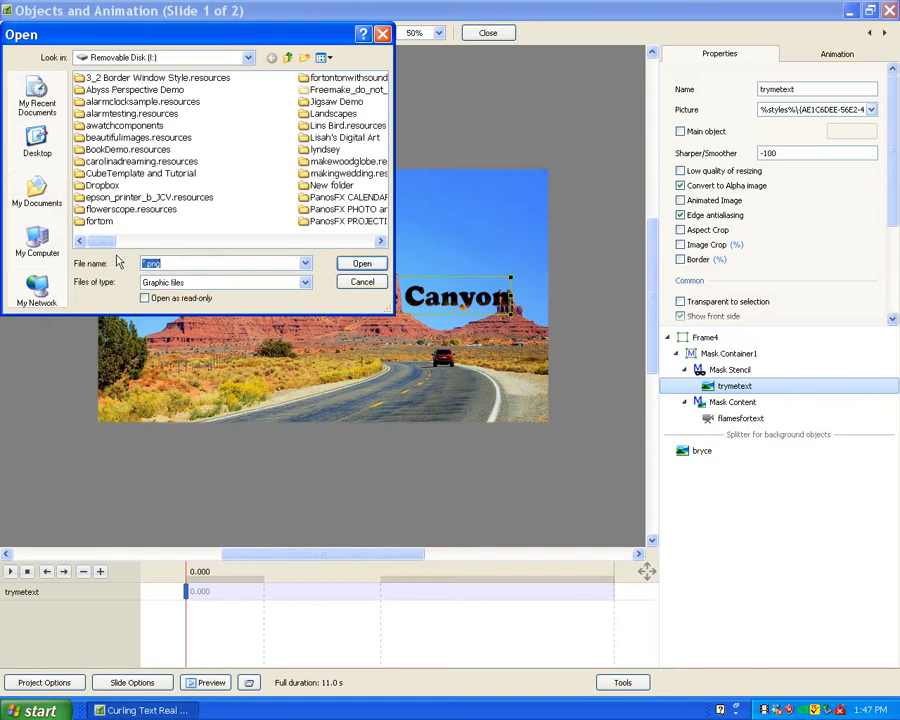
pyautogui.moveTo(102, 240); pyautogui.dragTo(323, 301)
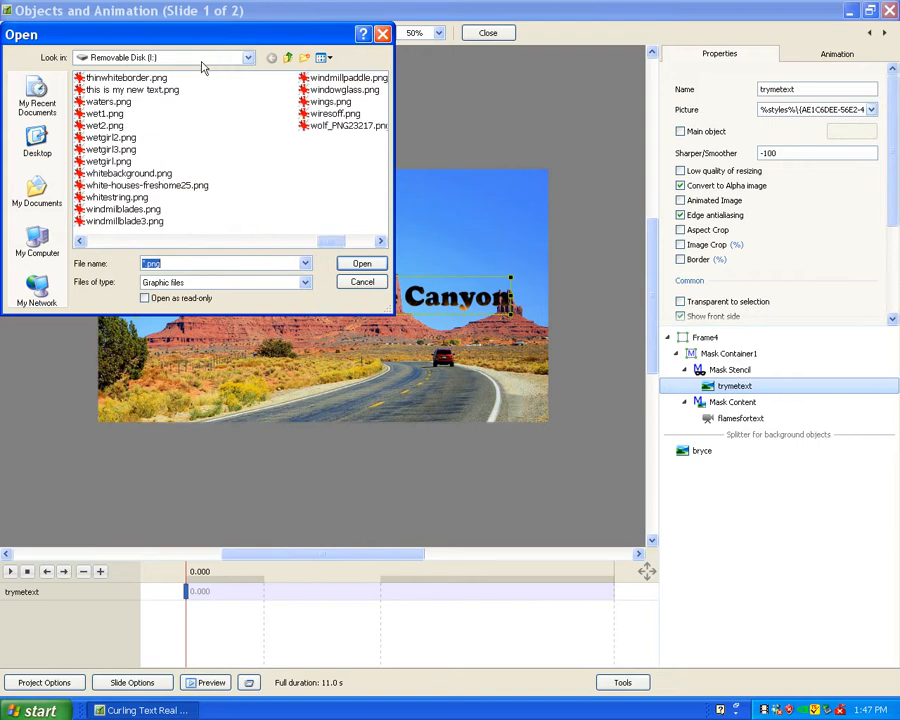
pyautogui.doubleClick(127, 90)
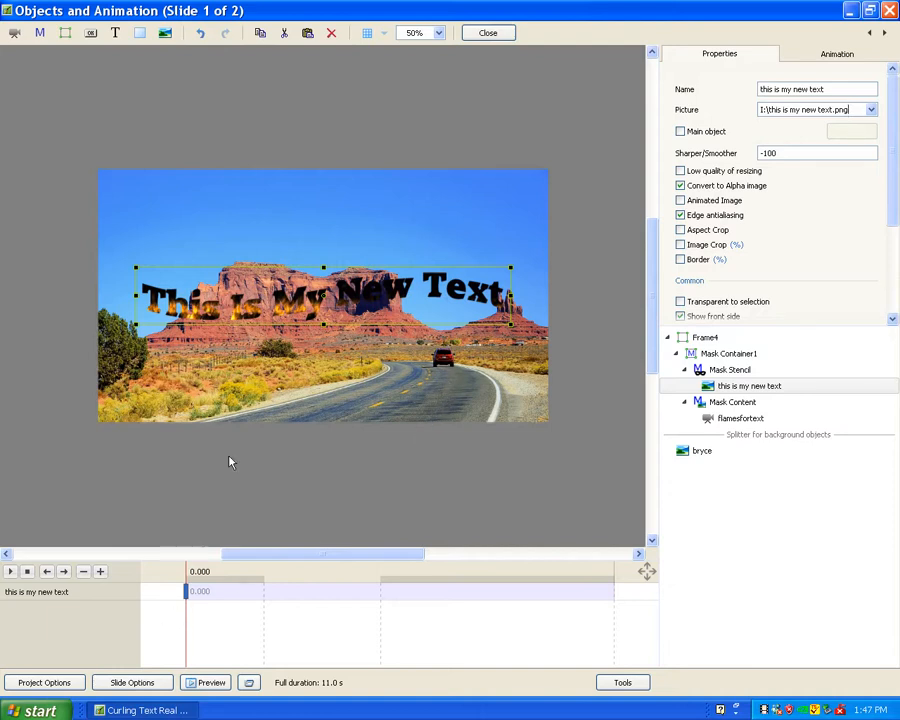
# Return to the slide list, play the show to preview the replaced PNG text, and reselect the first slide.
pyautogui.click(487, 33)
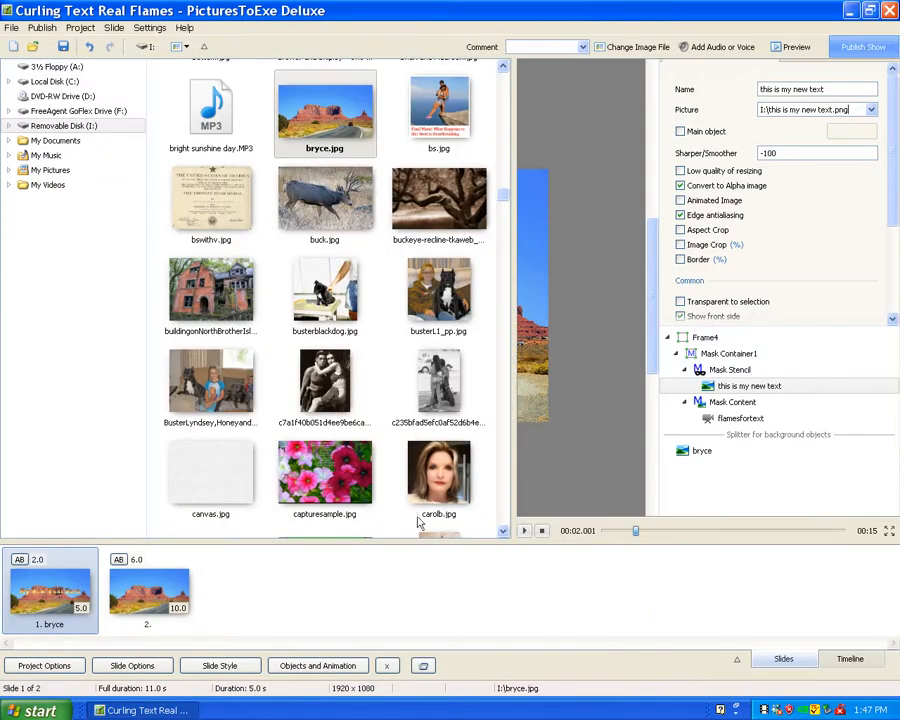
pyautogui.click(523, 531)
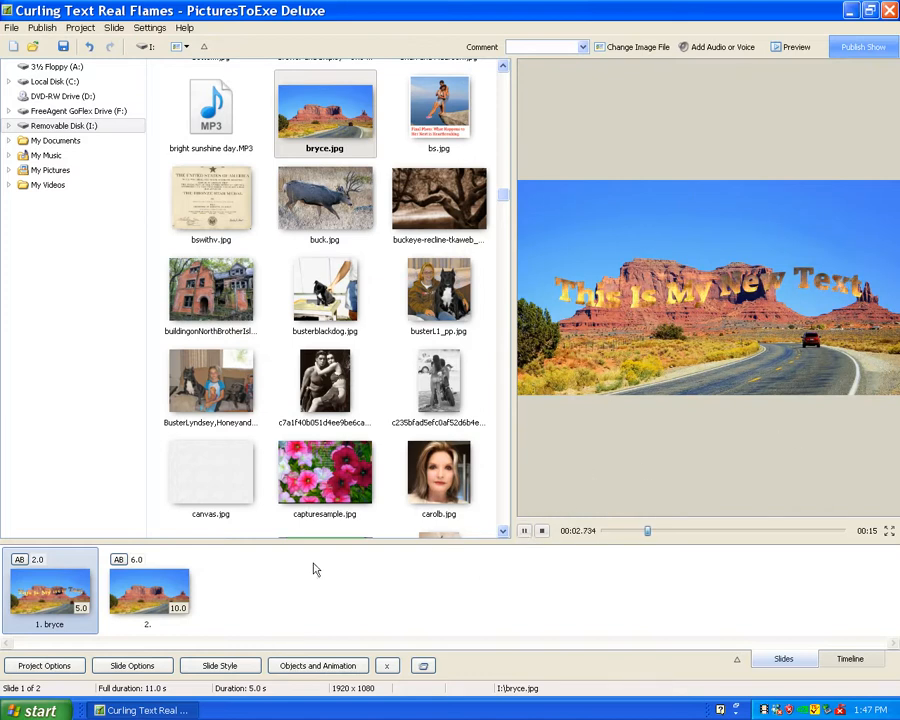
pyautogui.click(132, 563)
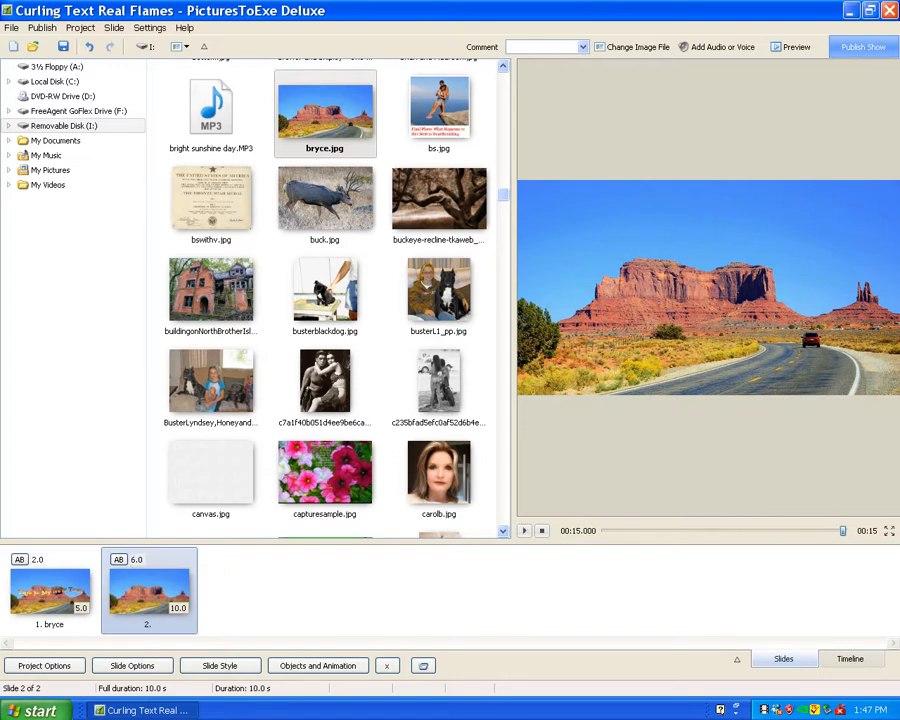
pyautogui.click(35, 583)
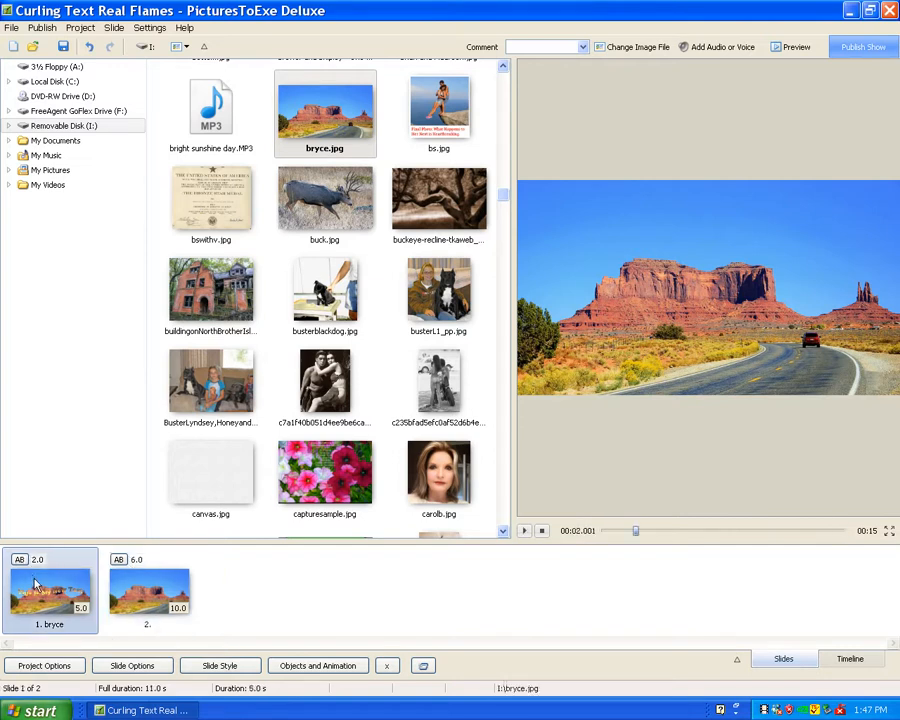